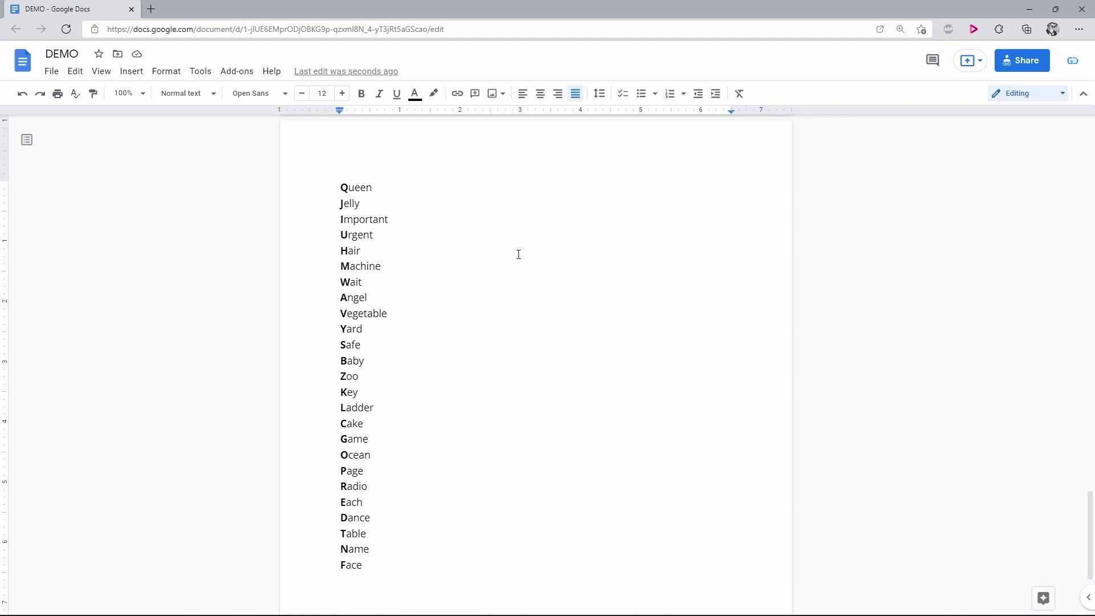
- Search the Google Workspace Marketplace for 'Doc Tools' from the Add-ons menu
{"action": "left_click", "coordinate": [237, 71]}
{"action": "left_click", "coordinate": [255, 126]}
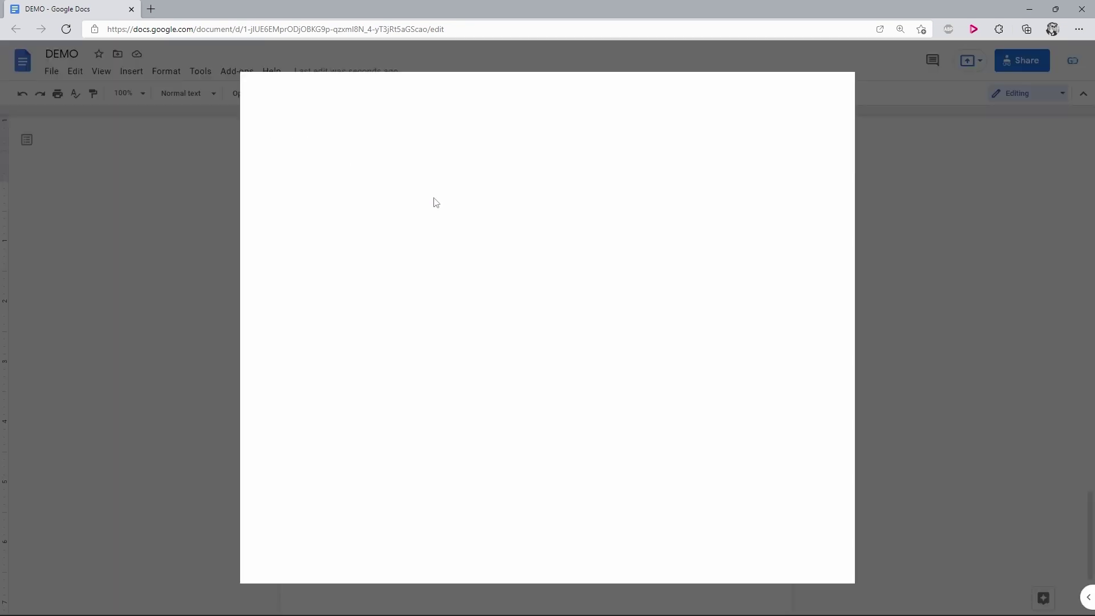
{"action": "scroll", "coordinate": [564, 328], "scroll_direction": "down", "scroll_amount": 2}
{"action": "scroll", "coordinate": [564, 328], "scroll_direction": "down", "scroll_amount": 2}
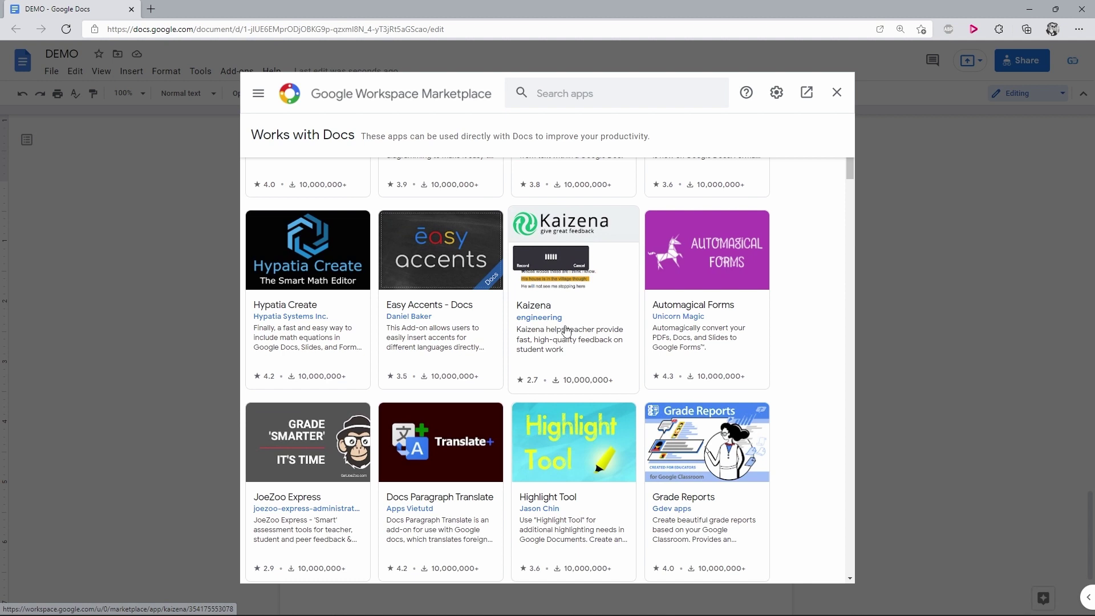
{"action": "scroll", "coordinate": [565, 328], "scroll_direction": "down", "scroll_amount": 2}
{"action": "scroll", "coordinate": [565, 329], "scroll_direction": "down", "scroll_amount": 1}
{"action": "scroll", "coordinate": [565, 329], "scroll_direction": "down", "scroll_amount": 2}
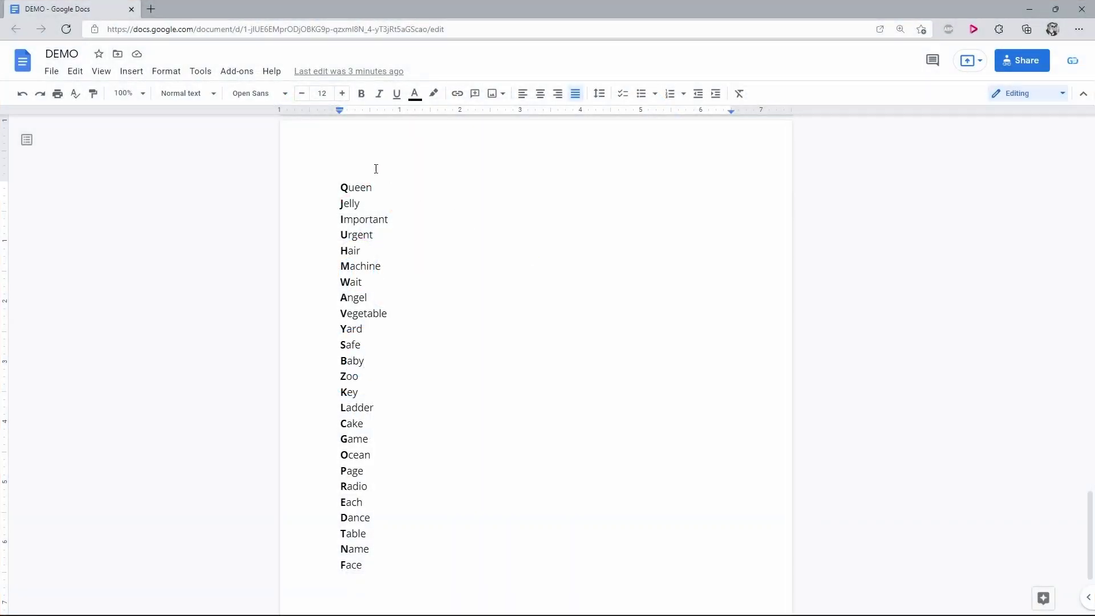
{"action": "left_click", "coordinate": [243, 75]}
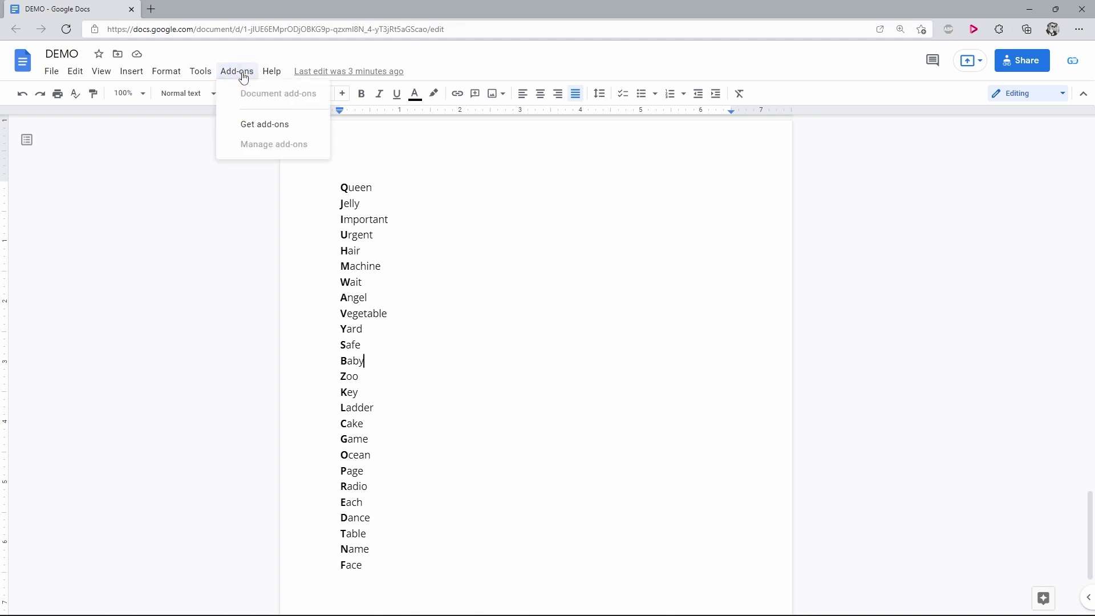
{"action": "left_click", "coordinate": [265, 124]}
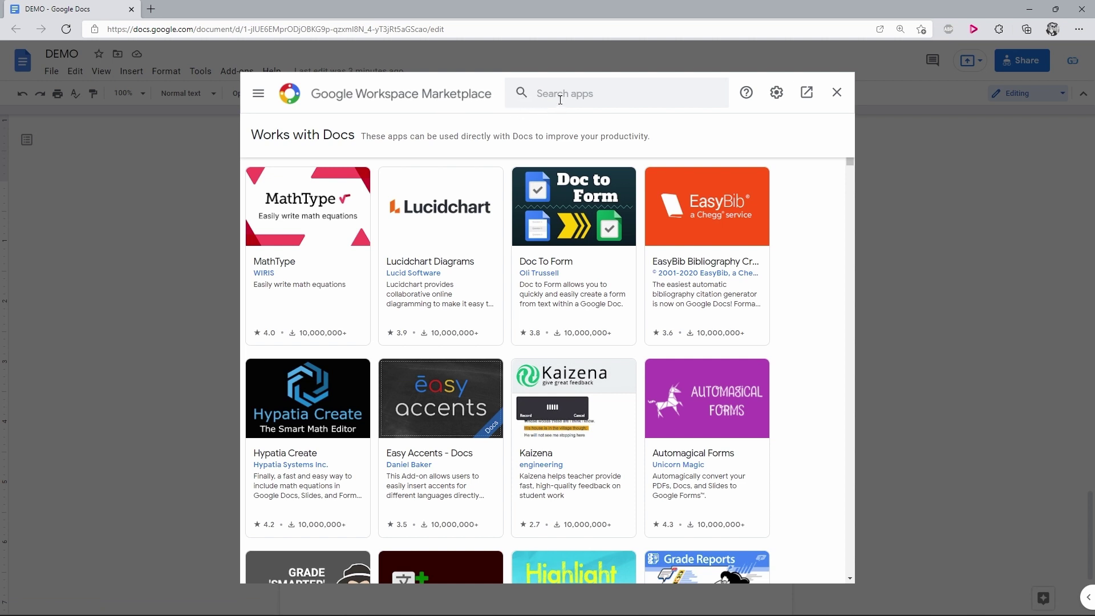
{"action": "left_click", "coordinate": [543, 96]}
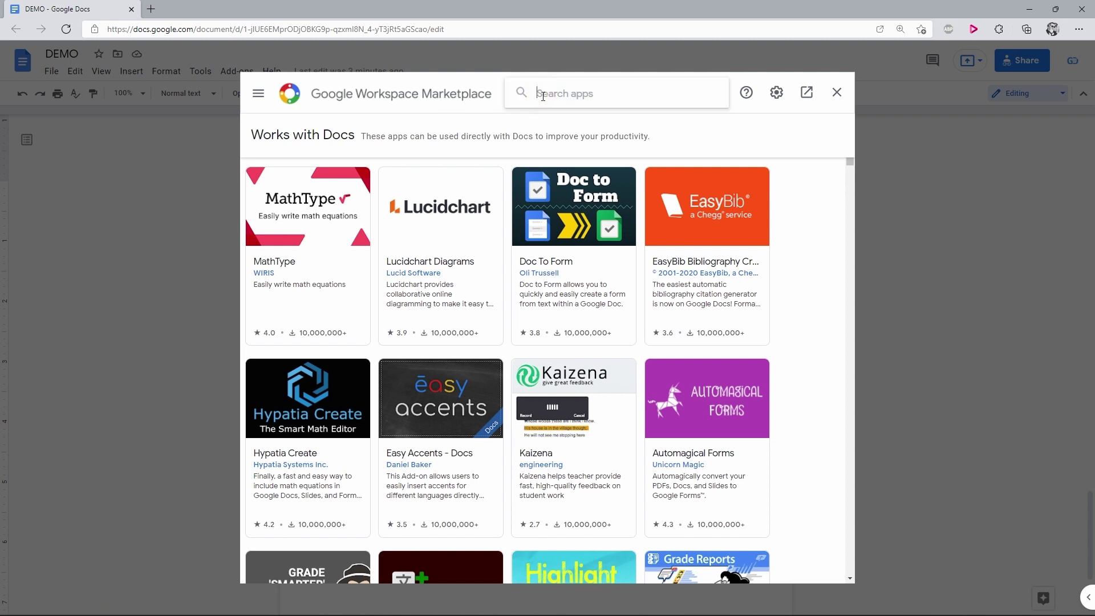
{"action": "type", "text": "Do"}
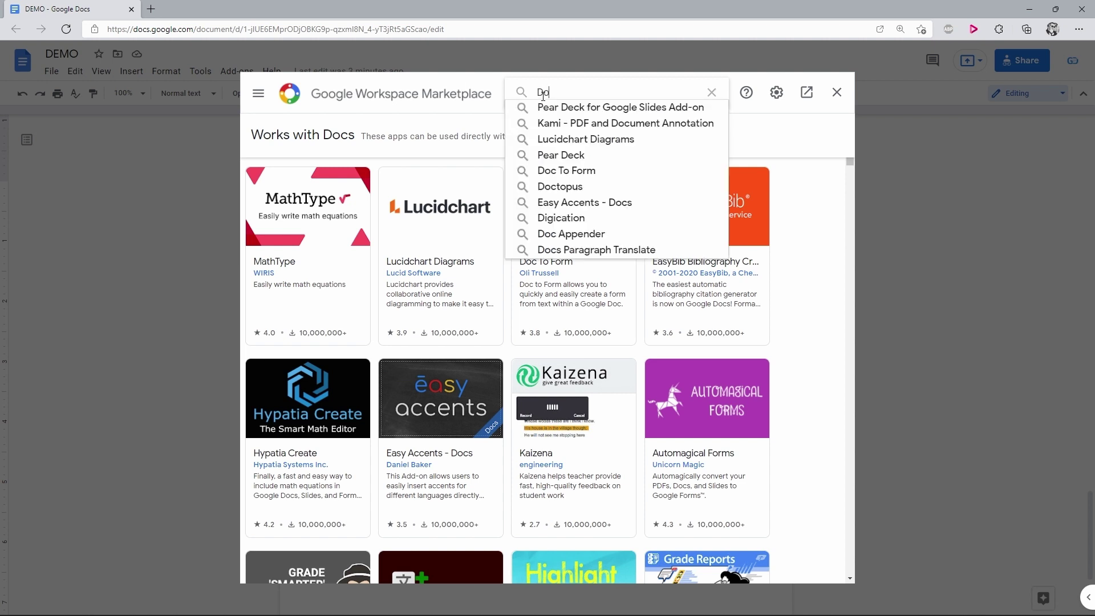
{"action": "type", "text": "c Tools"}
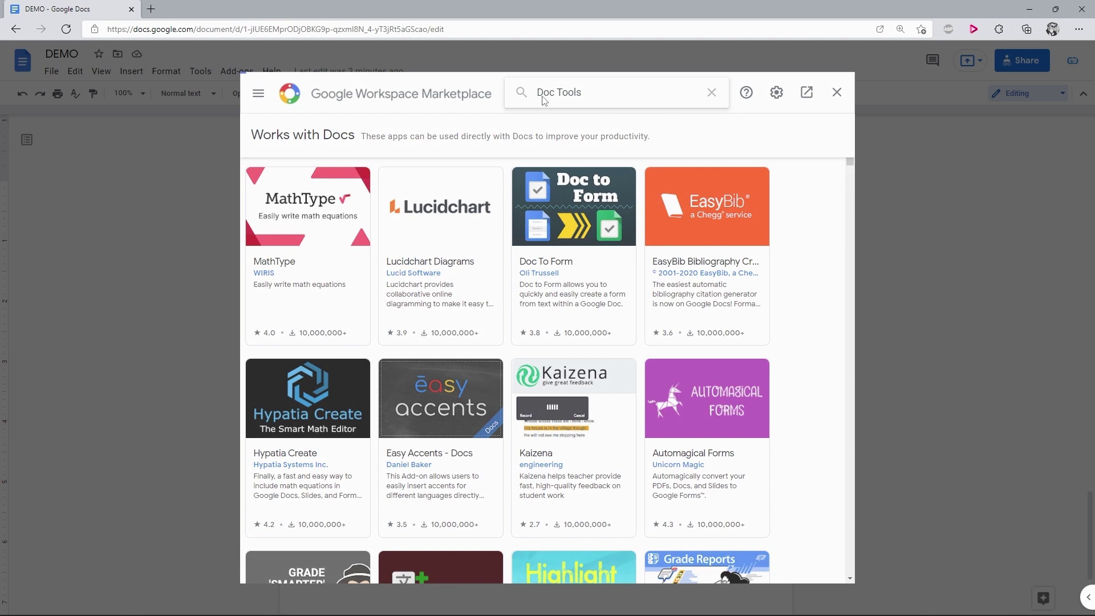
{"action": "key", "text": "Return"}
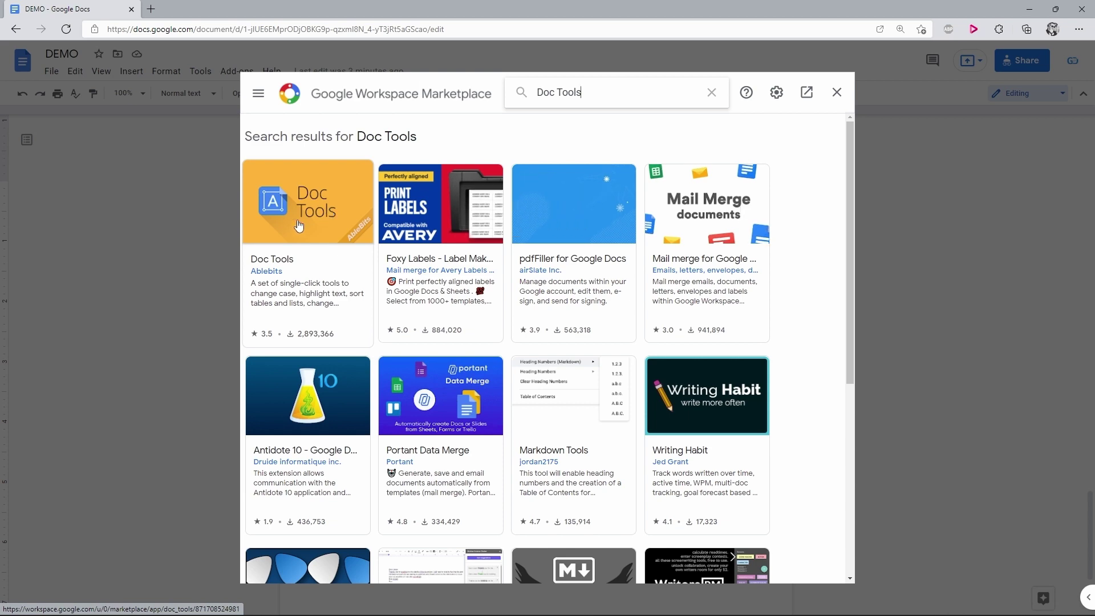
- Open the Doc Tools add-on page and start its installation
{"action": "left_click", "coordinate": [325, 219]}
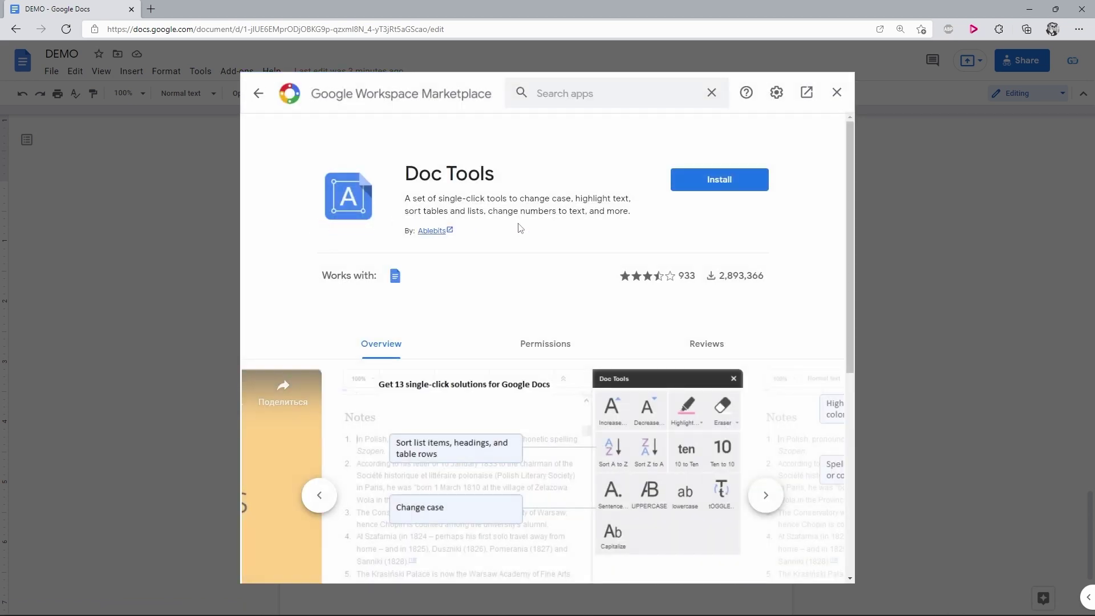
{"action": "scroll", "coordinate": [518, 229], "scroll_direction": "down", "scroll_amount": 4}
{"action": "scroll", "coordinate": [517, 228], "scroll_direction": "up", "scroll_amount": 4}
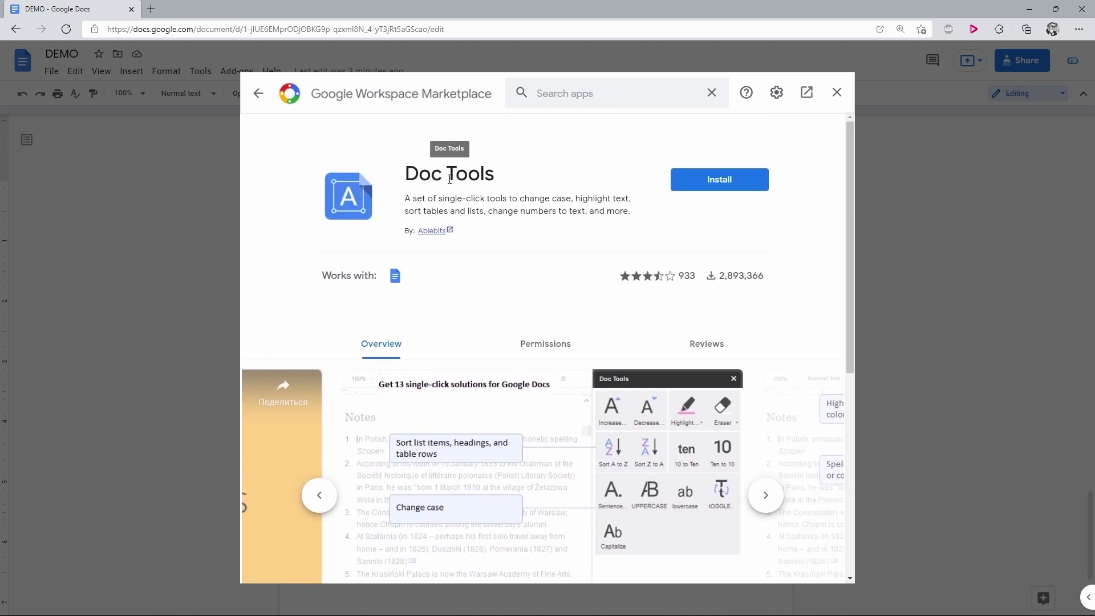
{"action": "left_click", "coordinate": [719, 181]}
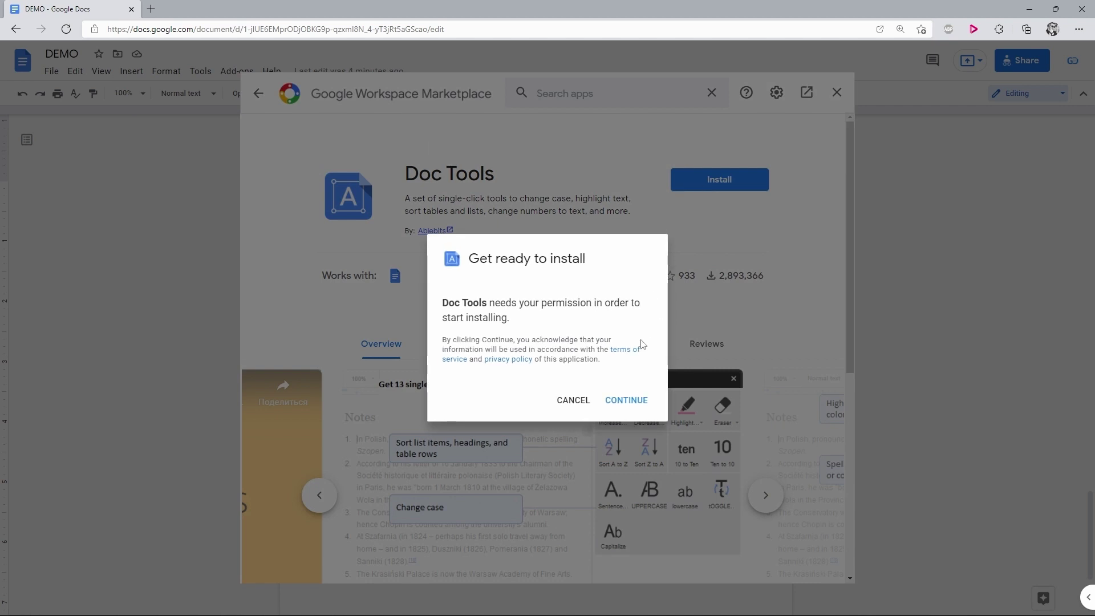
- Grant Doc Tools access with the signed-in Google account and dismiss the confirmation
{"action": "left_click", "coordinate": [620, 401]}
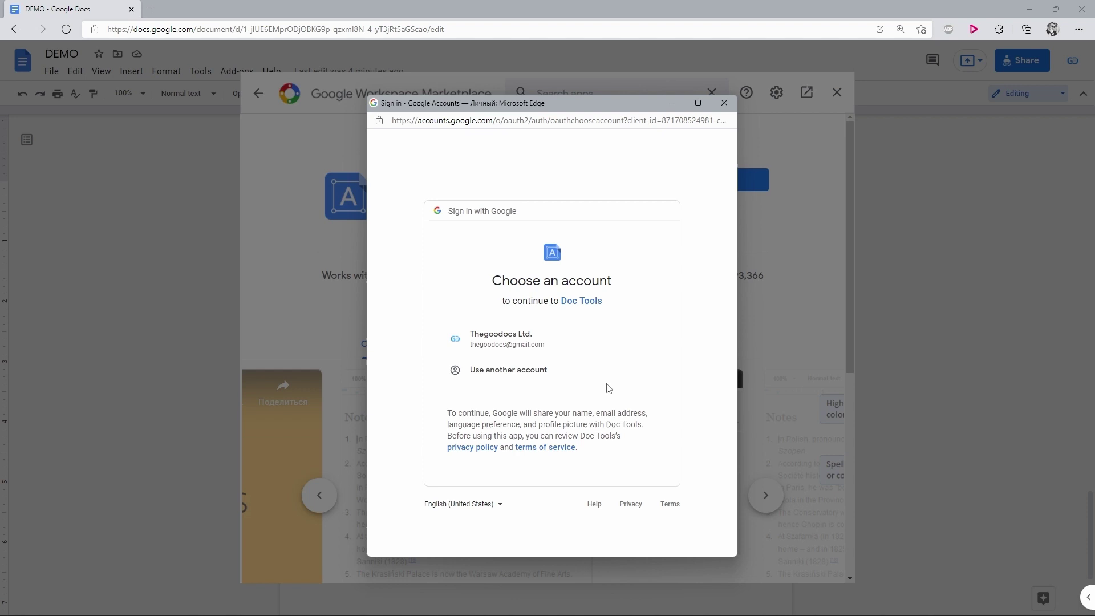
{"action": "left_click", "coordinate": [583, 343]}
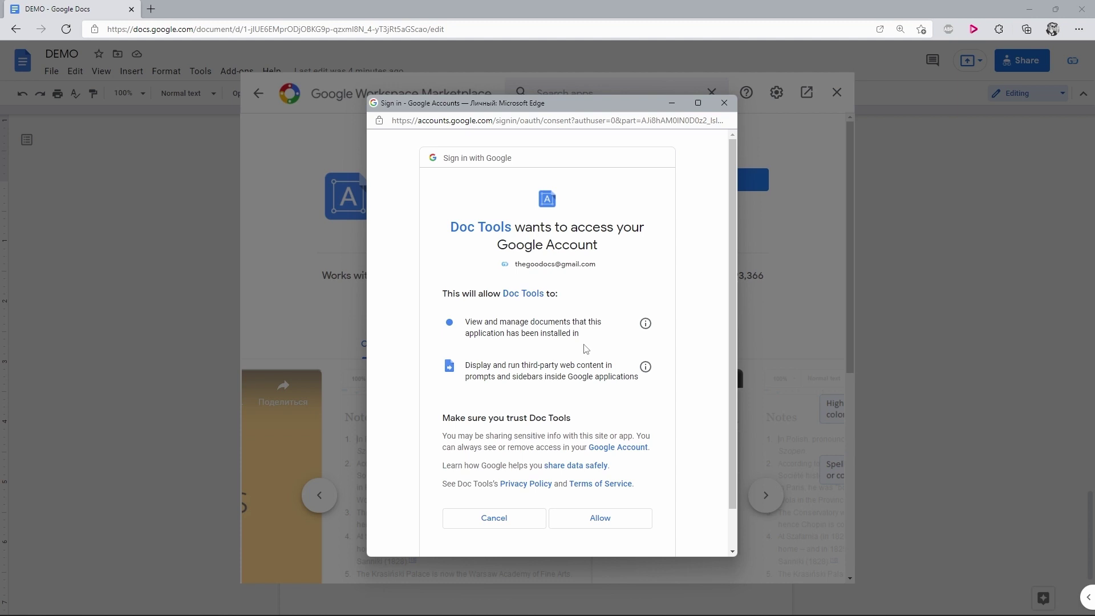
{"action": "scroll", "coordinate": [585, 348], "scroll_direction": "down", "scroll_amount": 1}
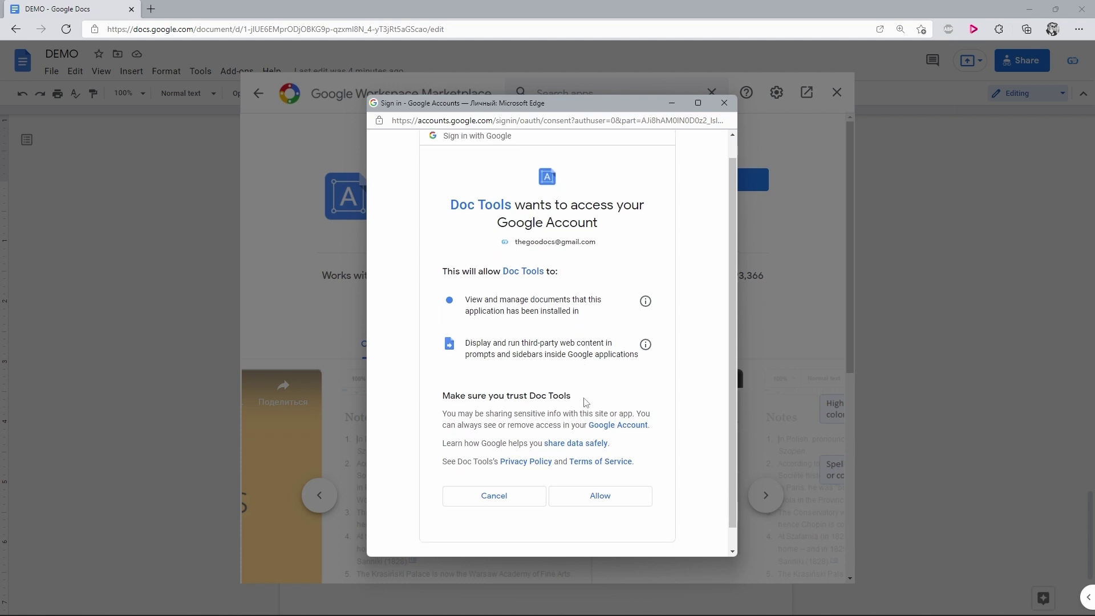
{"action": "left_click", "coordinate": [600, 497]}
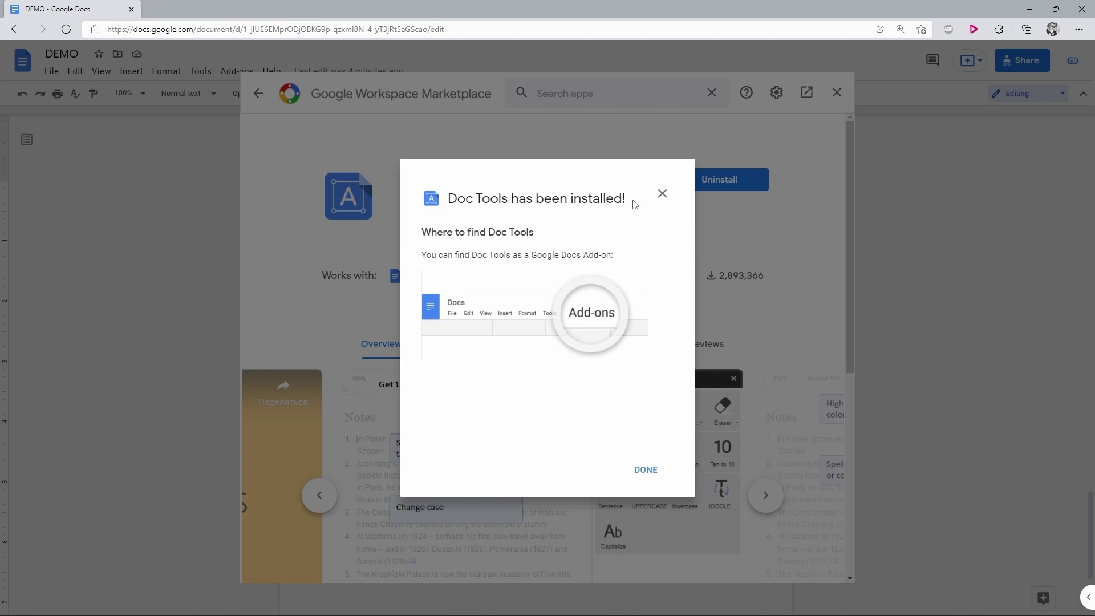
{"action": "left_click", "coordinate": [662, 195]}
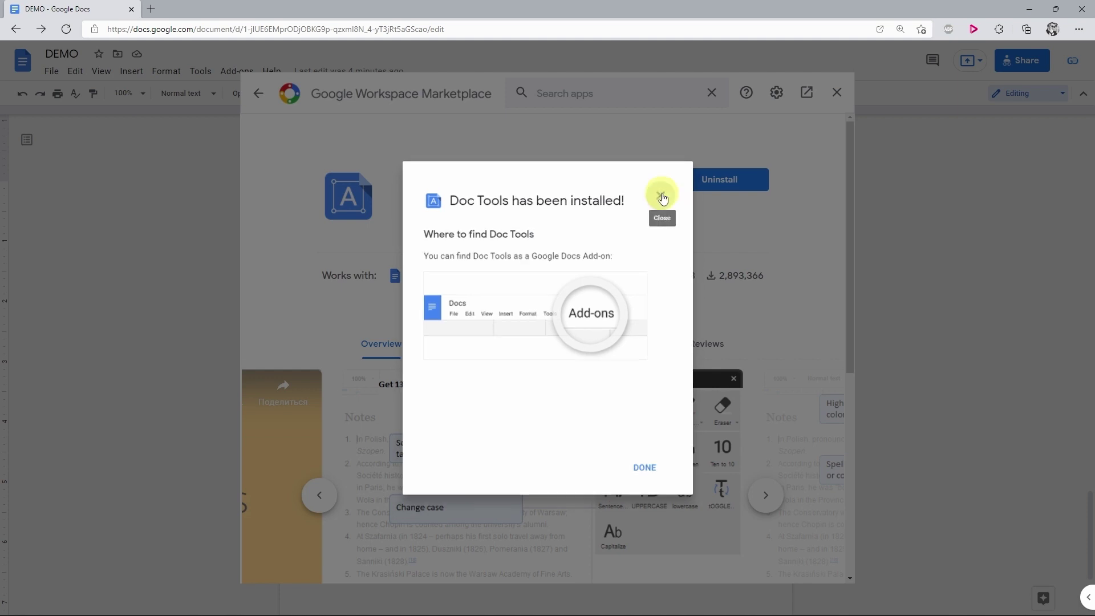
- Close the Marketplace and select the word list from Queen to Face
{"action": "left_click", "coordinate": [837, 93]}
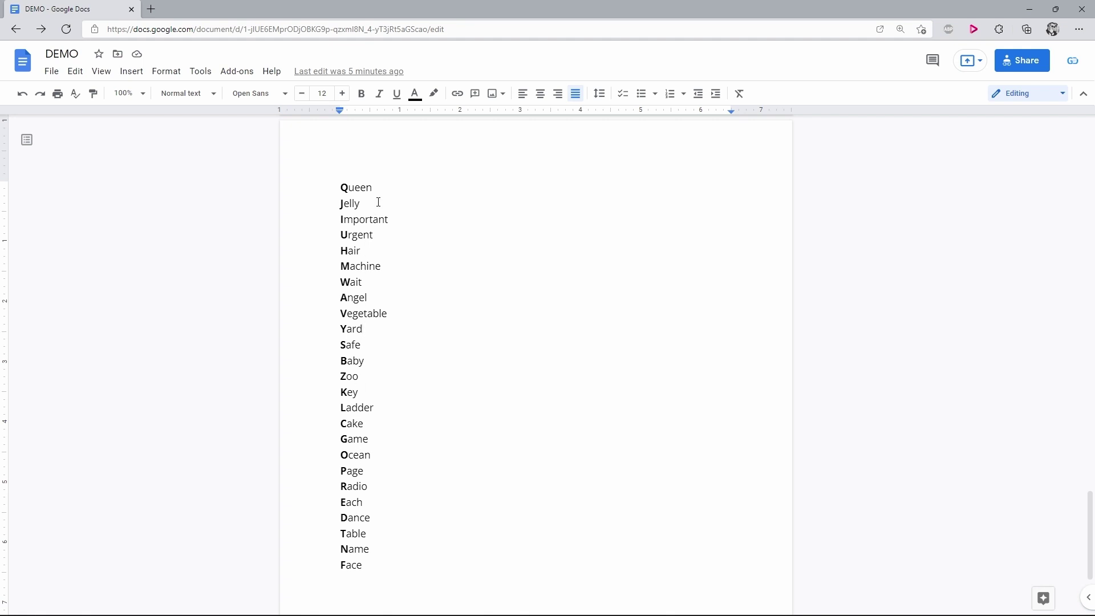
{"action": "mouse_move", "coordinate": [341, 187]}
{"action": "left_mouse_down"}
{"action": "mouse_move", "coordinate": [382, 439]}
{"action": "mouse_move", "coordinate": [393, 594]}
{"action": "left_mouse_up"}
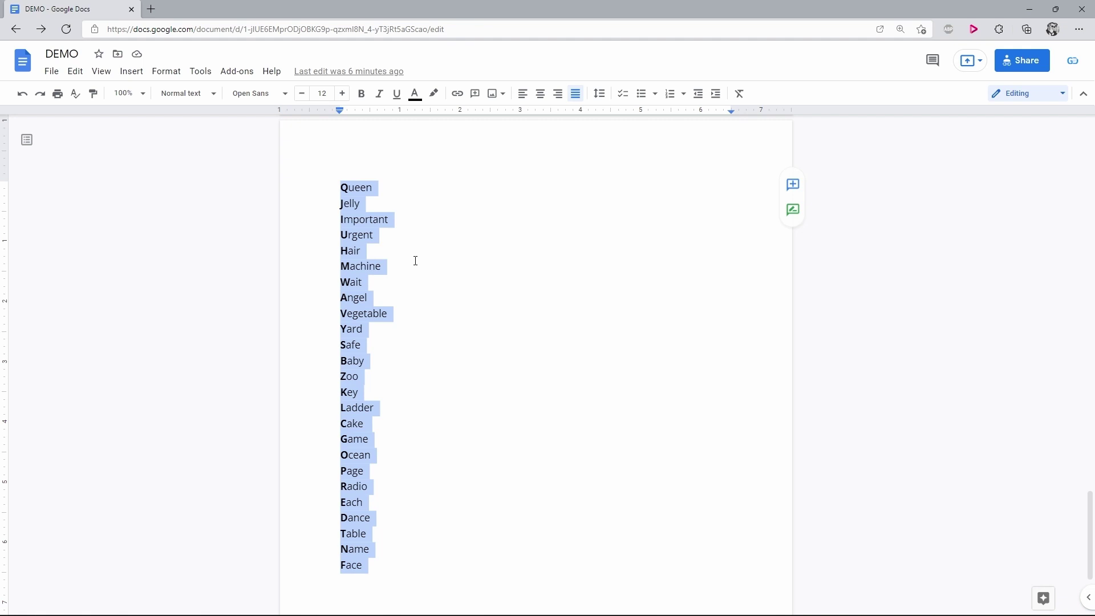
- Sort the selected words with Doc Tools' Sort A to Z, giving Angel through Zoo
{"action": "left_click", "coordinate": [241, 74]}
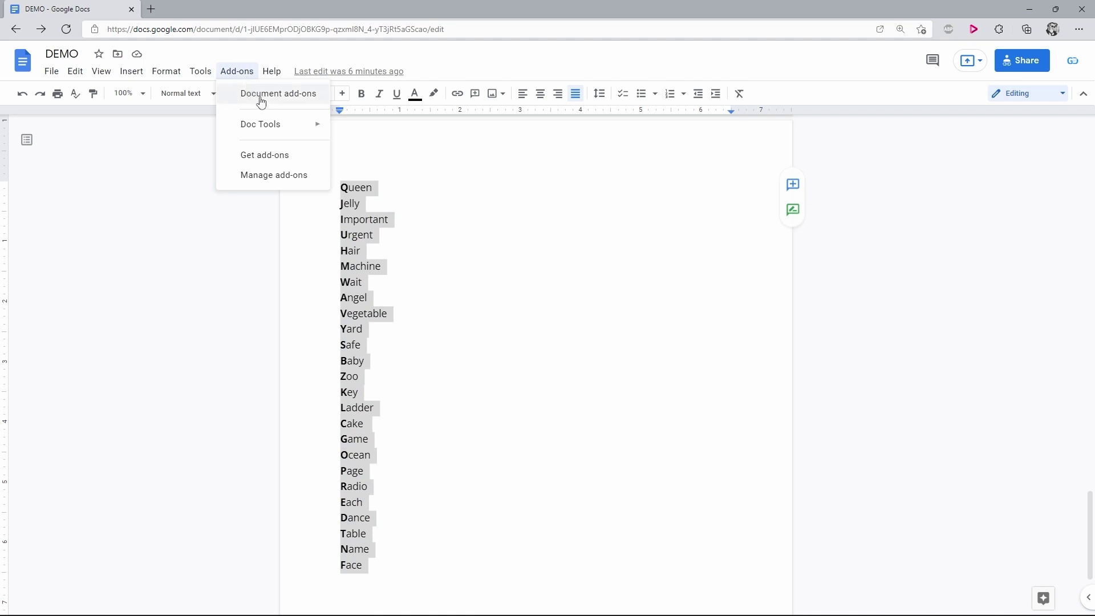
{"action": "mouse_move", "coordinate": [265, 123]}
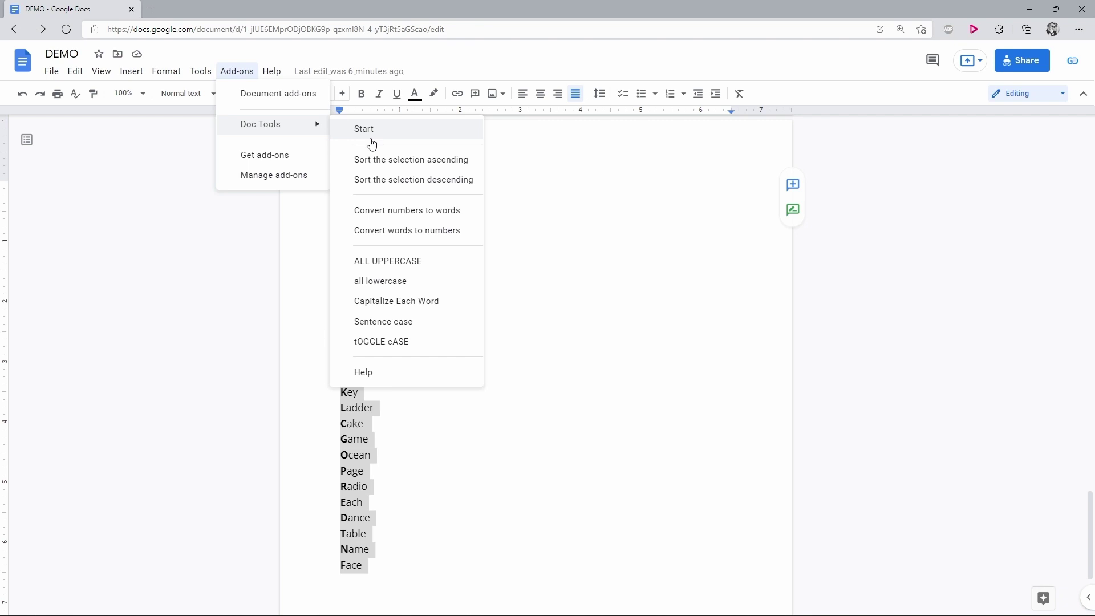
{"action": "left_click", "coordinate": [390, 162]}
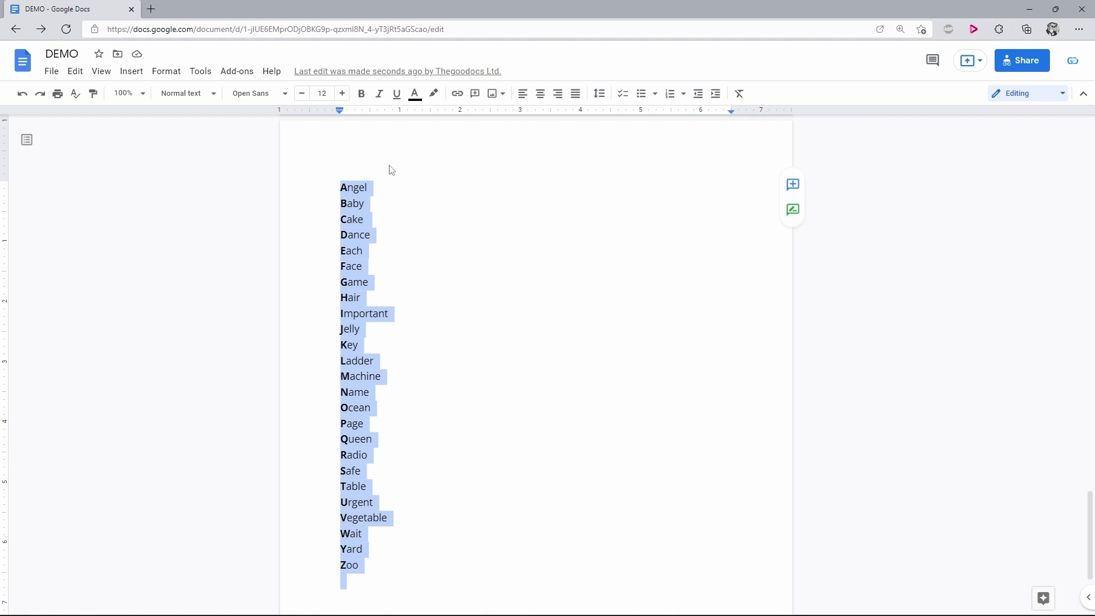
{"action": "left_click", "coordinate": [371, 235]}
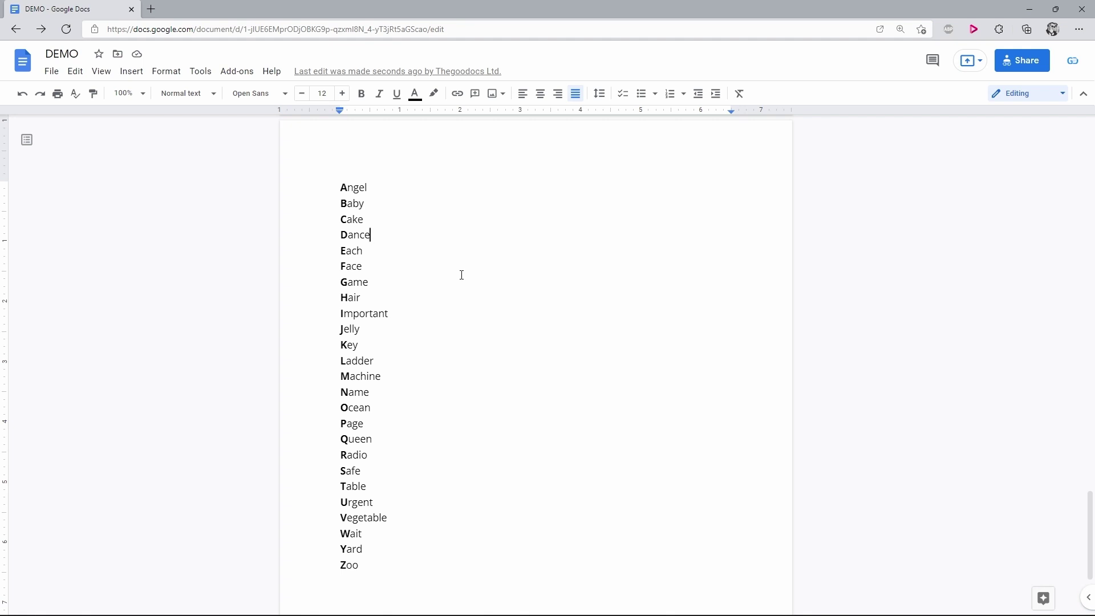
{"action": "key", "text": "Return"}
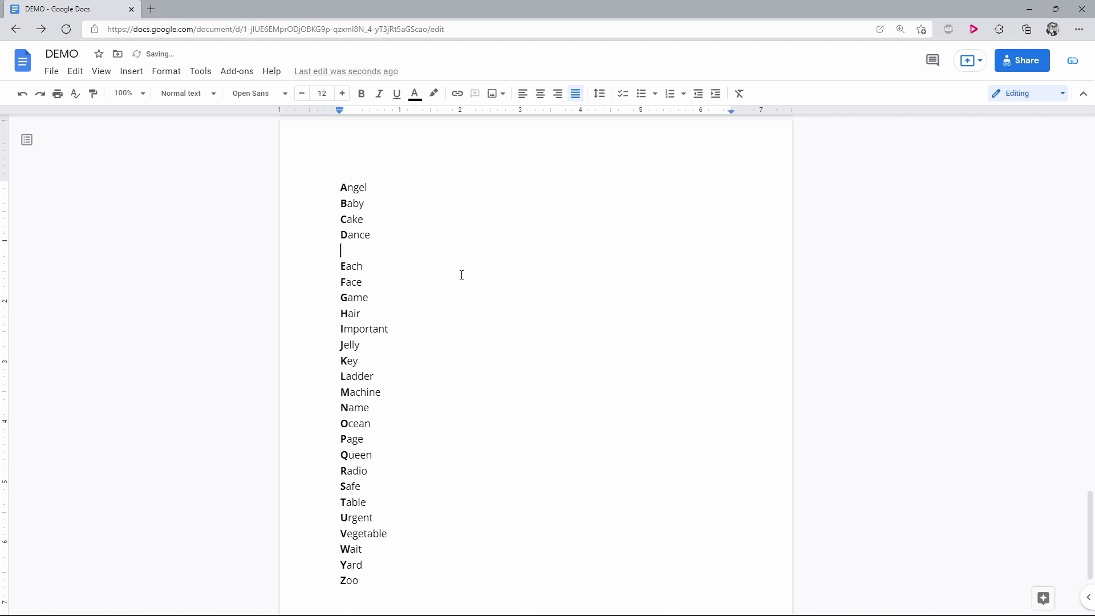
{"action": "key", "text": "BackSpace"}
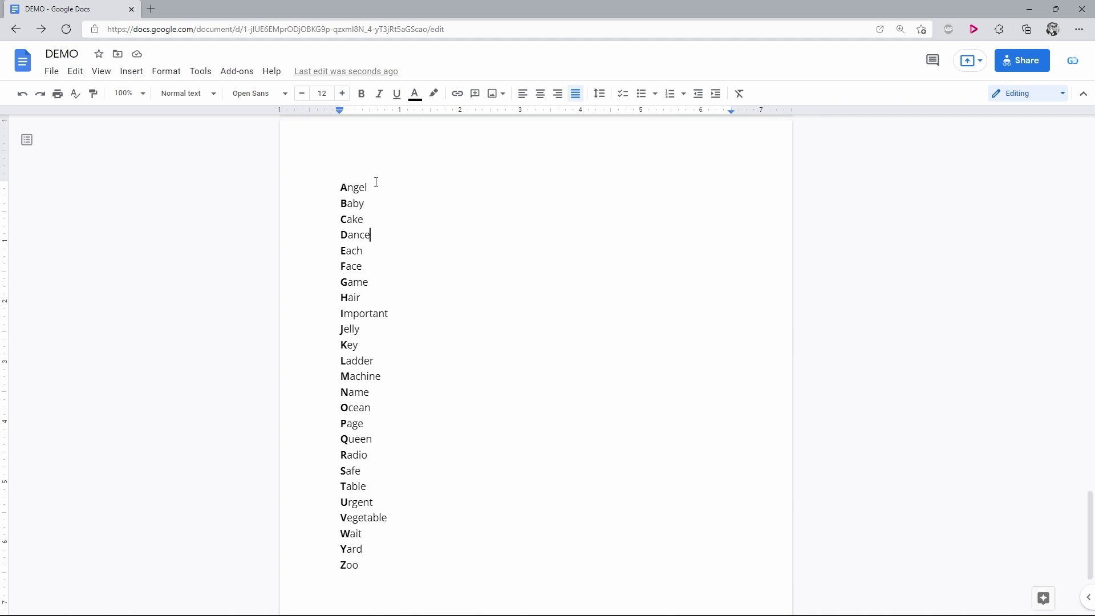
{"action": "key", "text": "Down"}
{"action": "key", "text": "Down"}
{"action": "key", "text": "Down"}
{"action": "key", "text": "Down"}
{"action": "key", "text": "Down"}
- Select the words Angel through Zoo and copy them with the right-click menu
{"action": "left_click_drag", "start_coordinate": [337, 187], "coordinate": [387, 561]}
{"action": "key", "text": "ctrl+c"}
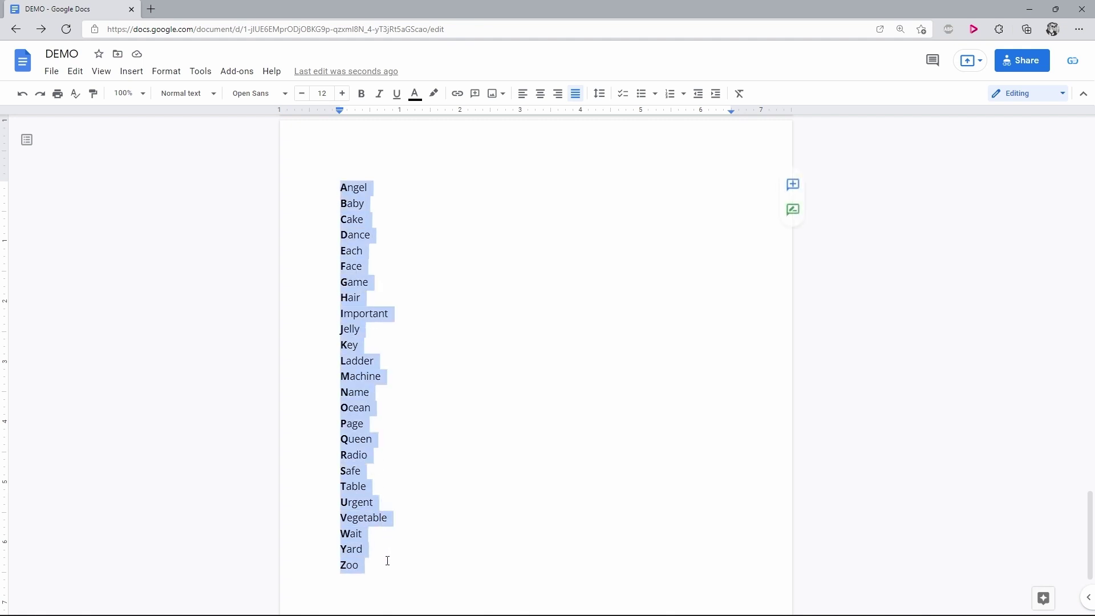
{"action": "right_click", "coordinate": [370, 440]}
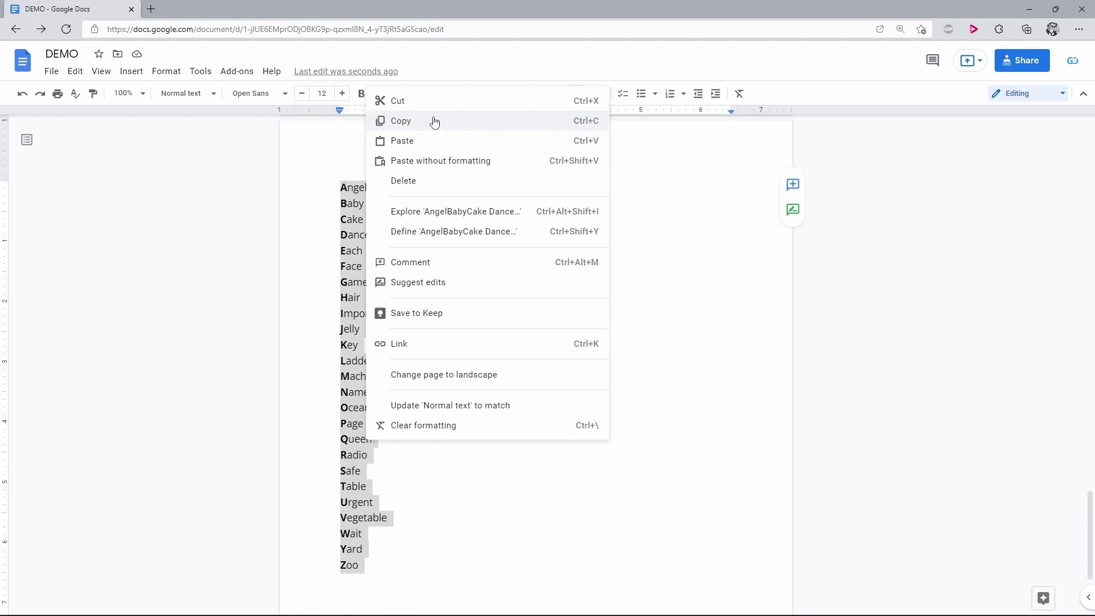
{"action": "left_click", "coordinate": [400, 122]}
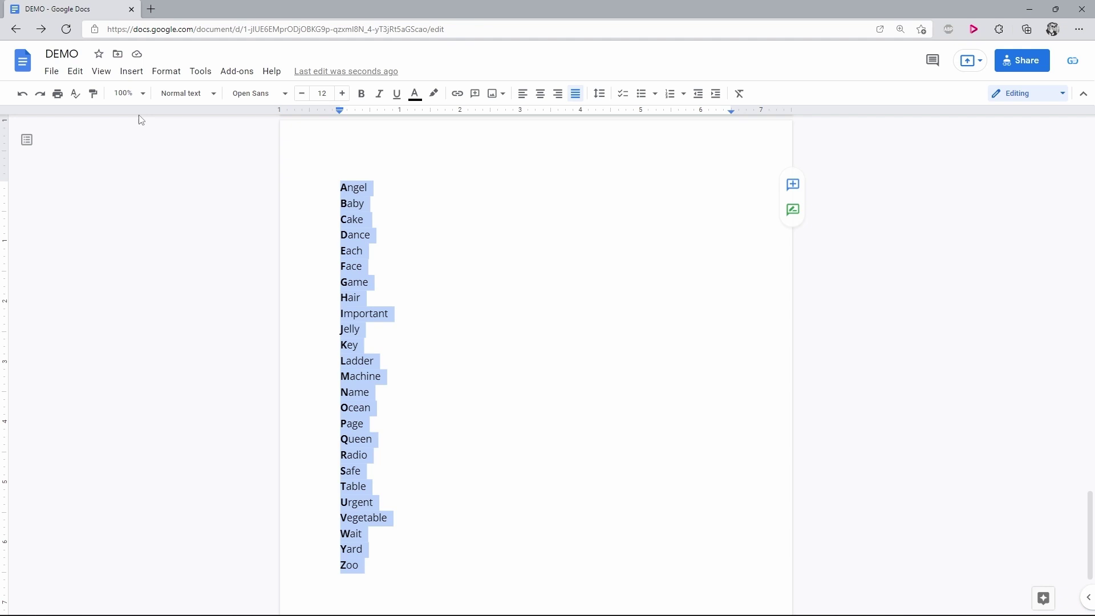
- Leave DEMO for the Docs home, then switch to the Google Sheets home
{"action": "left_click", "coordinate": [24, 62]}
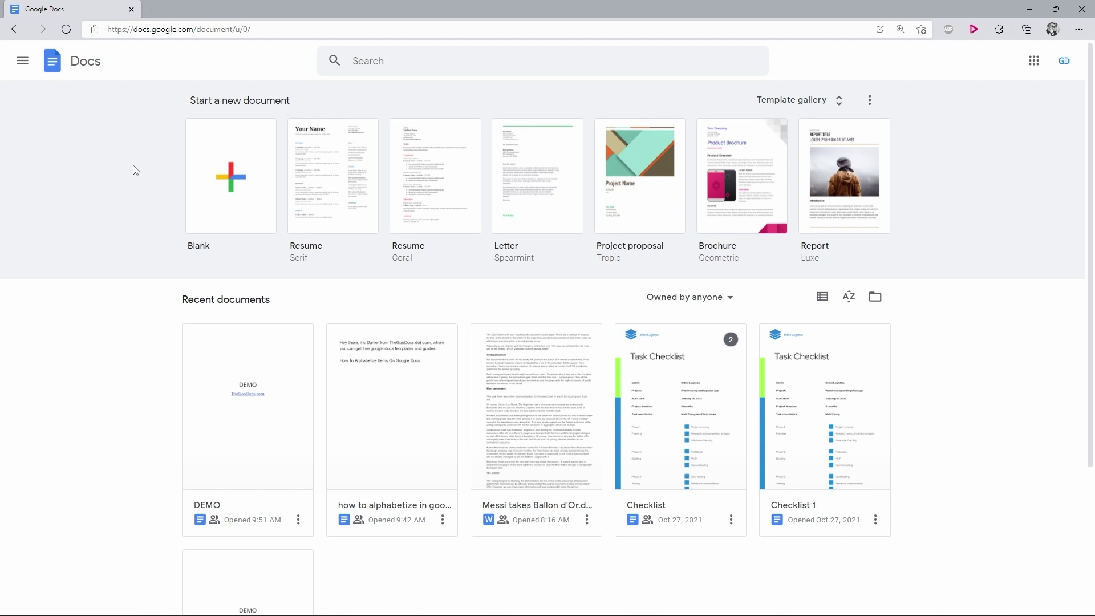
{"action": "left_click", "coordinate": [24, 62]}
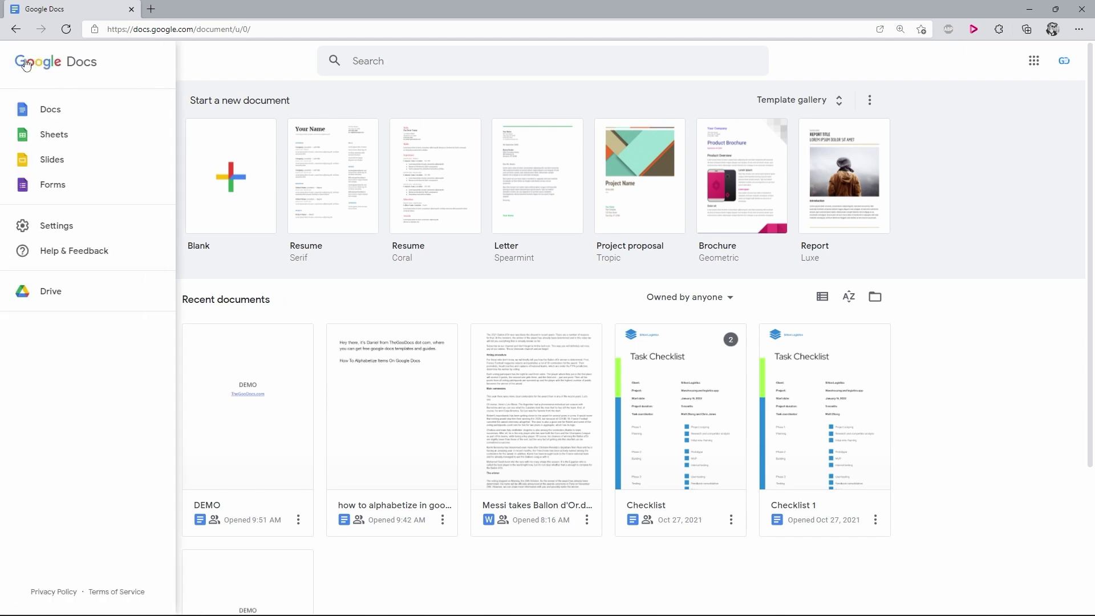
{"action": "left_click", "coordinate": [54, 134]}
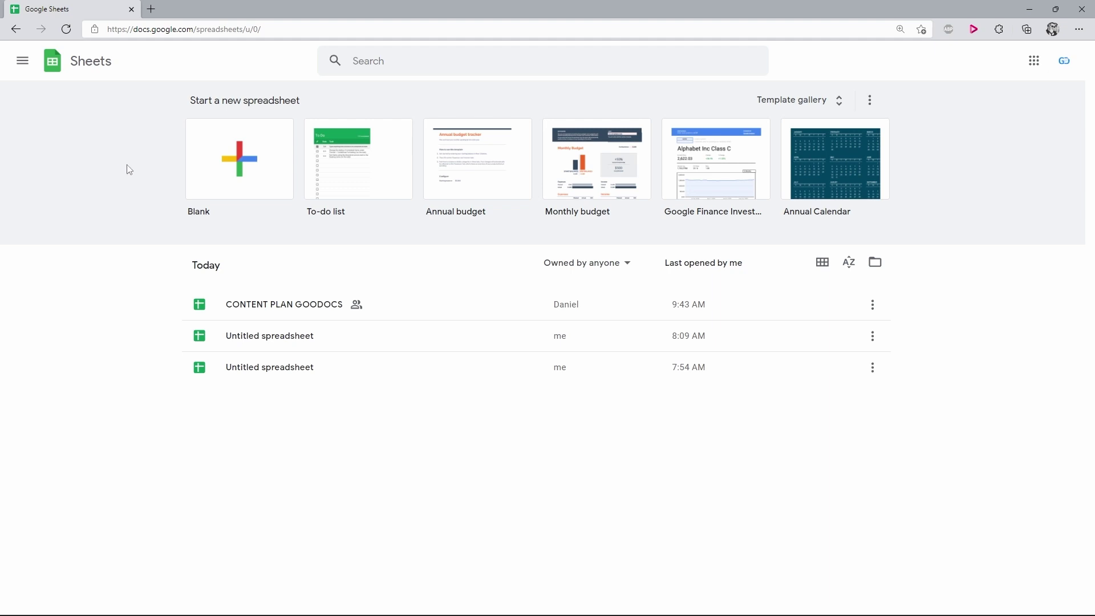
- Paste the copied words into A1 of a new blank spreadsheet and select column A
{"action": "left_click", "coordinate": [237, 173]}
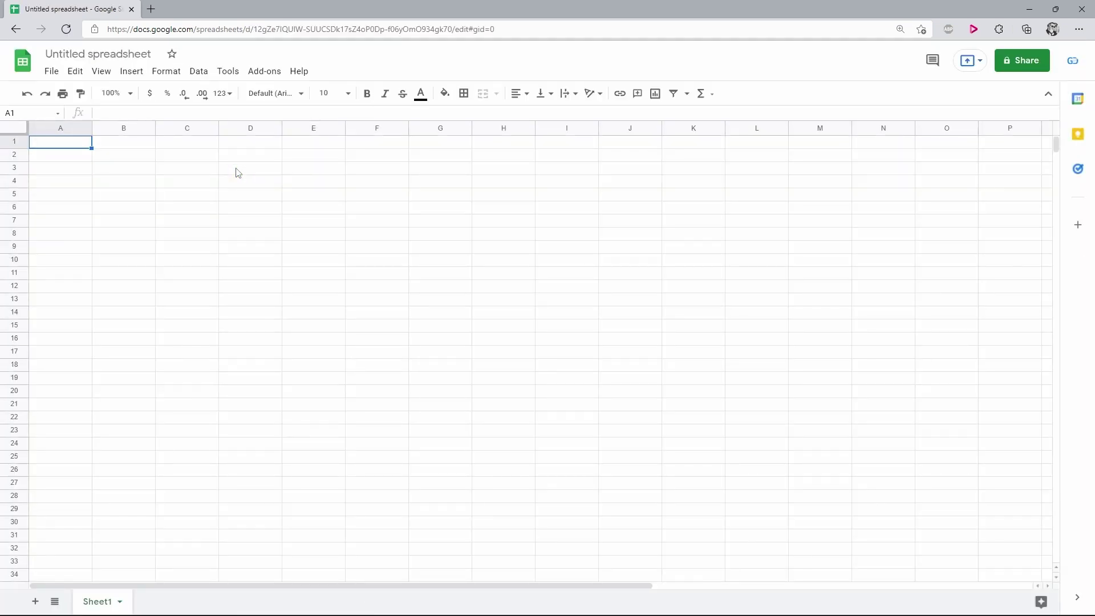
{"action": "left_click", "coordinate": [88, 158]}
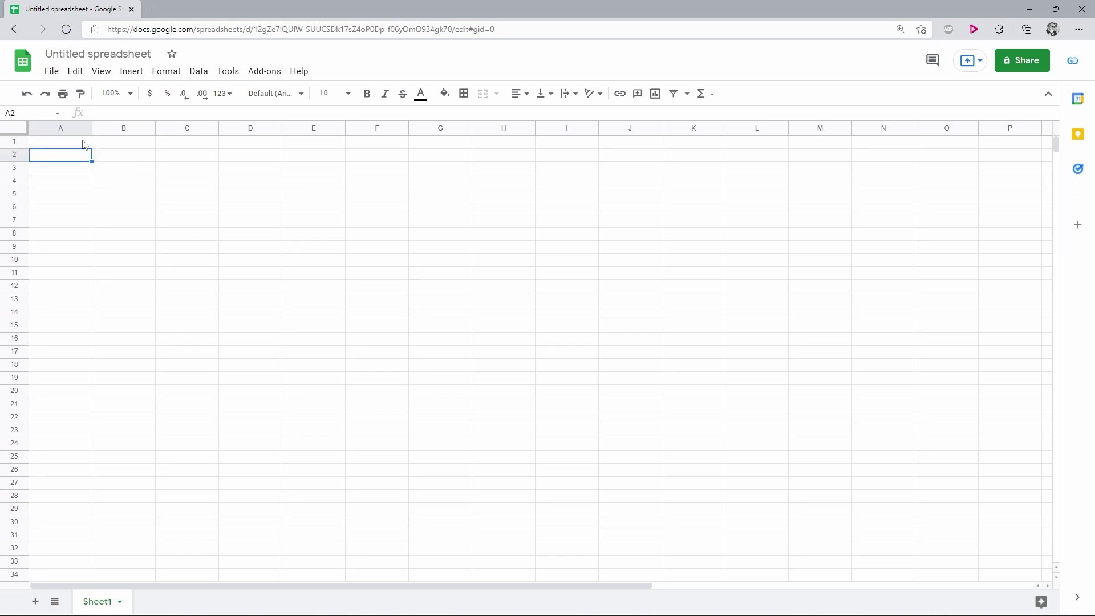
{"action": "left_click", "coordinate": [84, 142]}
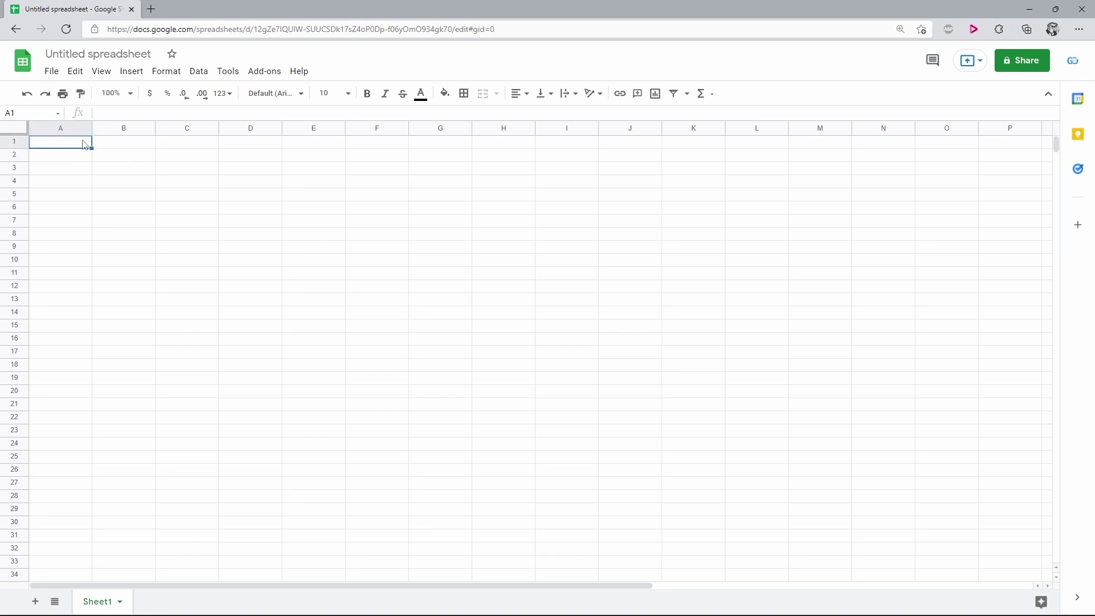
{"action": "key", "text": "ctrl+v"}
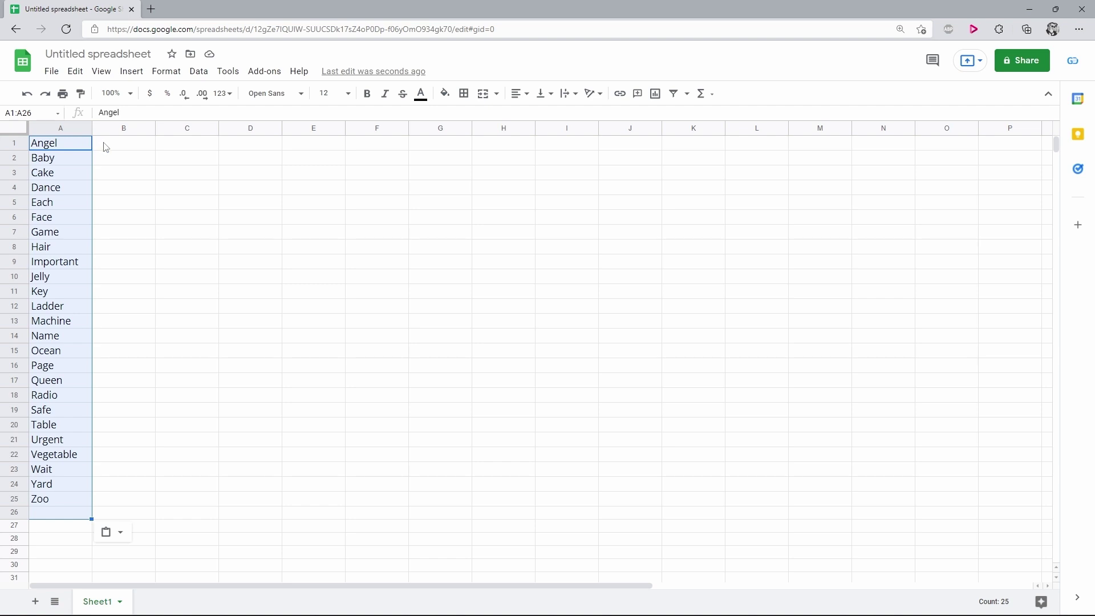
{"action": "left_click", "coordinate": [108, 148]}
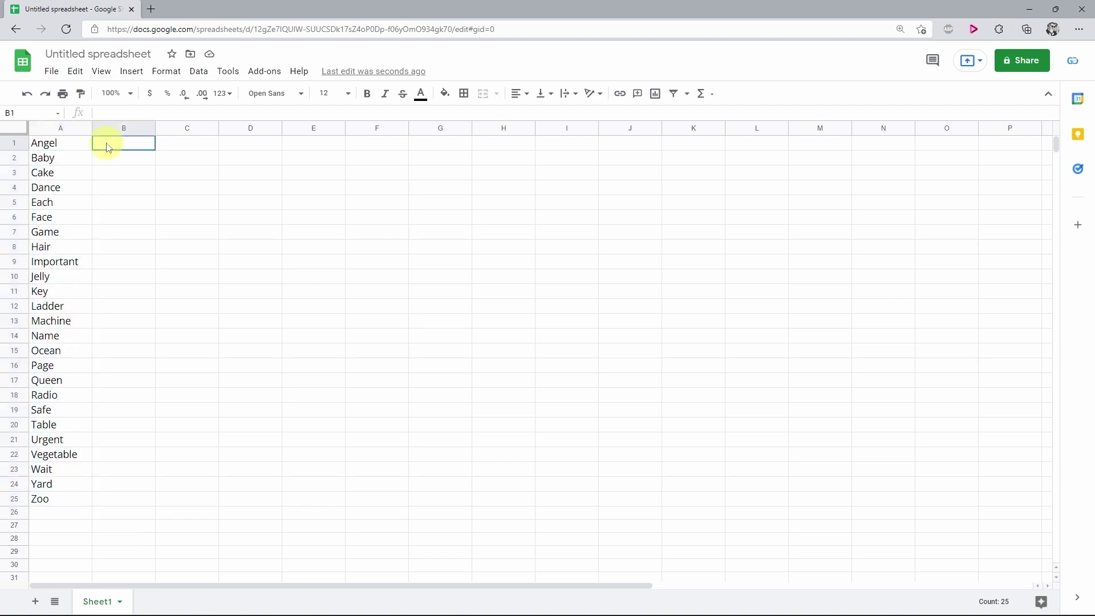
{"action": "left_click", "coordinate": [63, 129]}
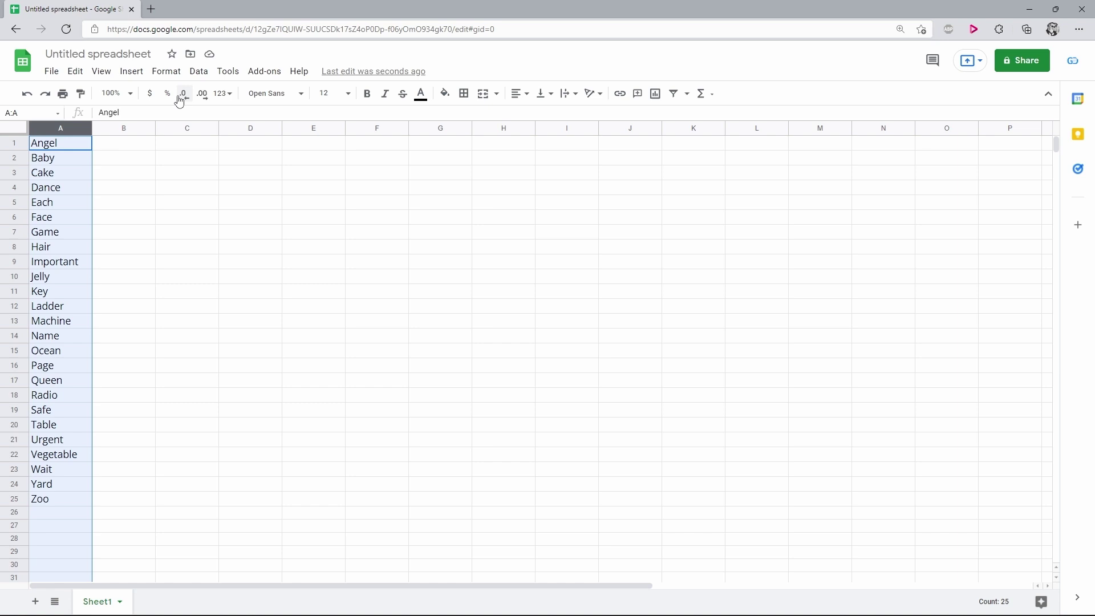
- Sort column A A→Z with Data > Sort range, then copy column A
{"action": "left_click", "coordinate": [198, 72]}
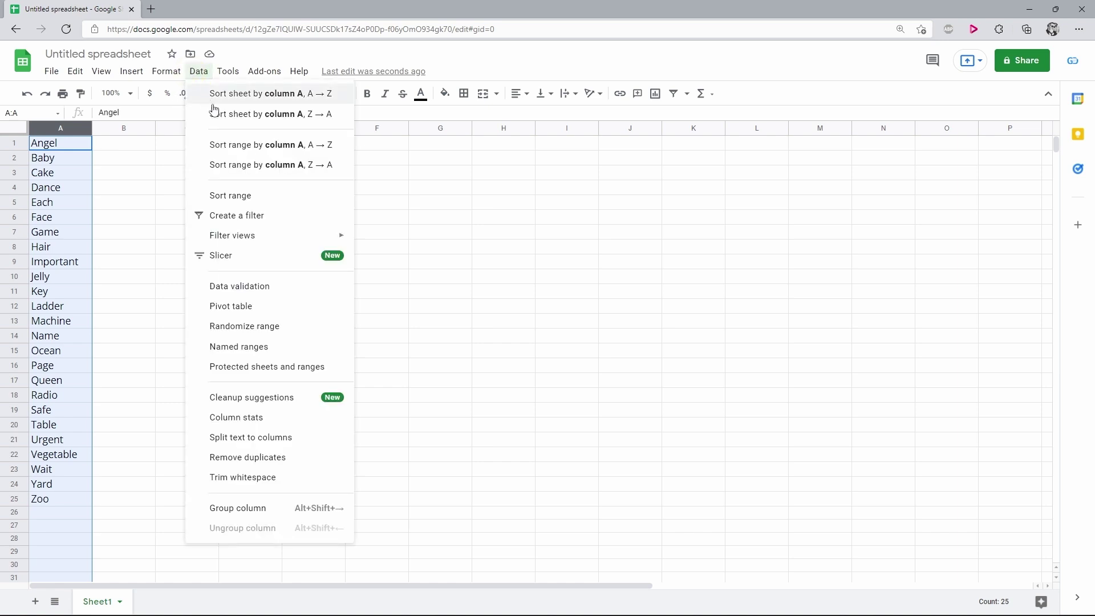
{"action": "left_click", "coordinate": [252, 199]}
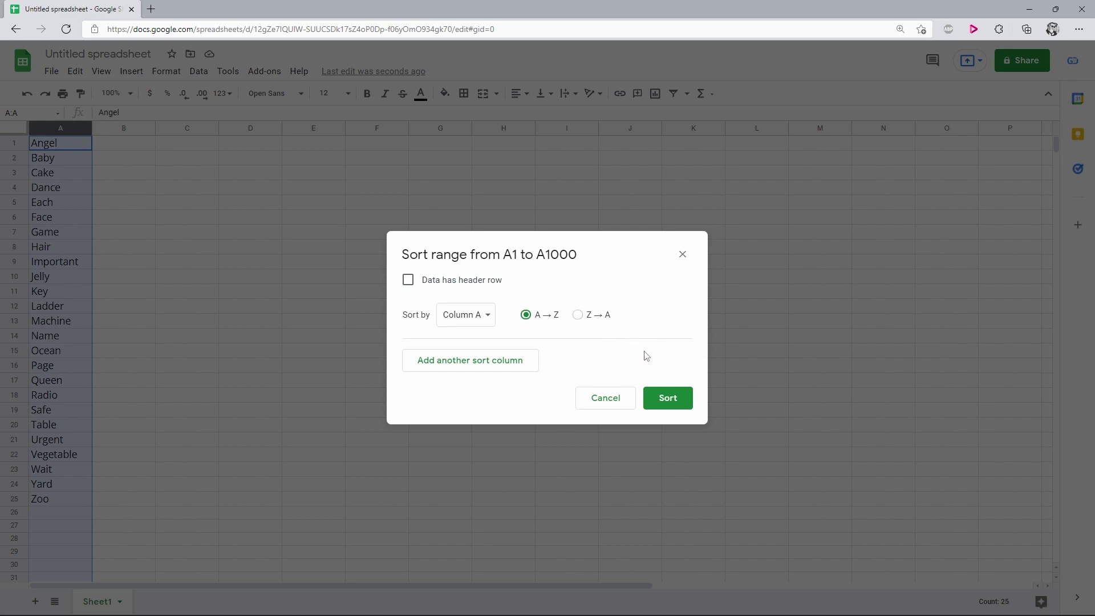
{"action": "left_click", "coordinate": [666, 399]}
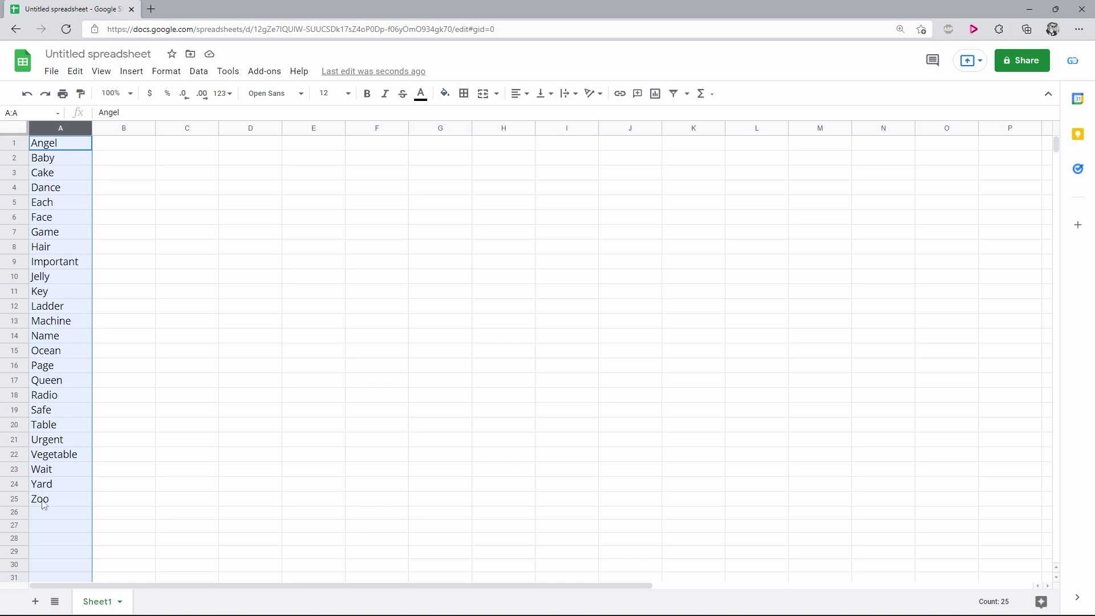
{"action": "right_click", "coordinate": [61, 255]}
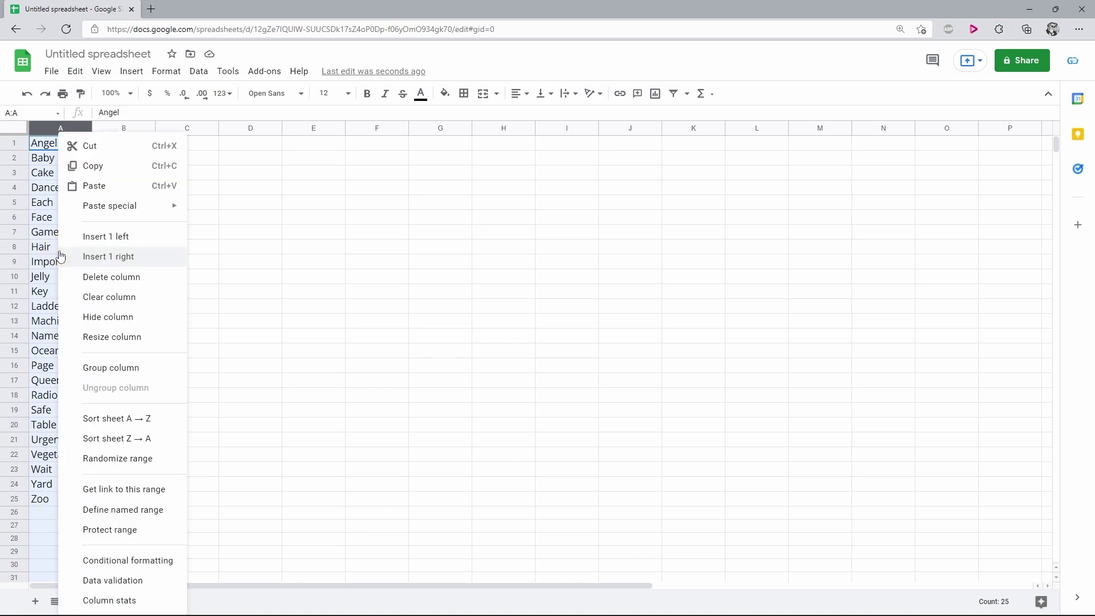
{"action": "left_click", "coordinate": [76, 166]}
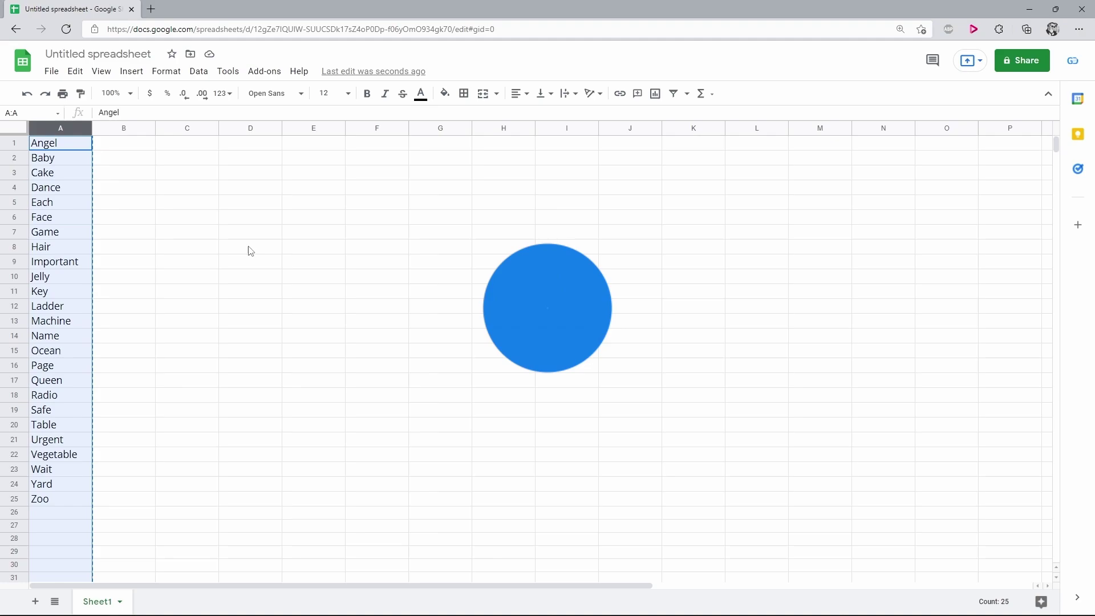